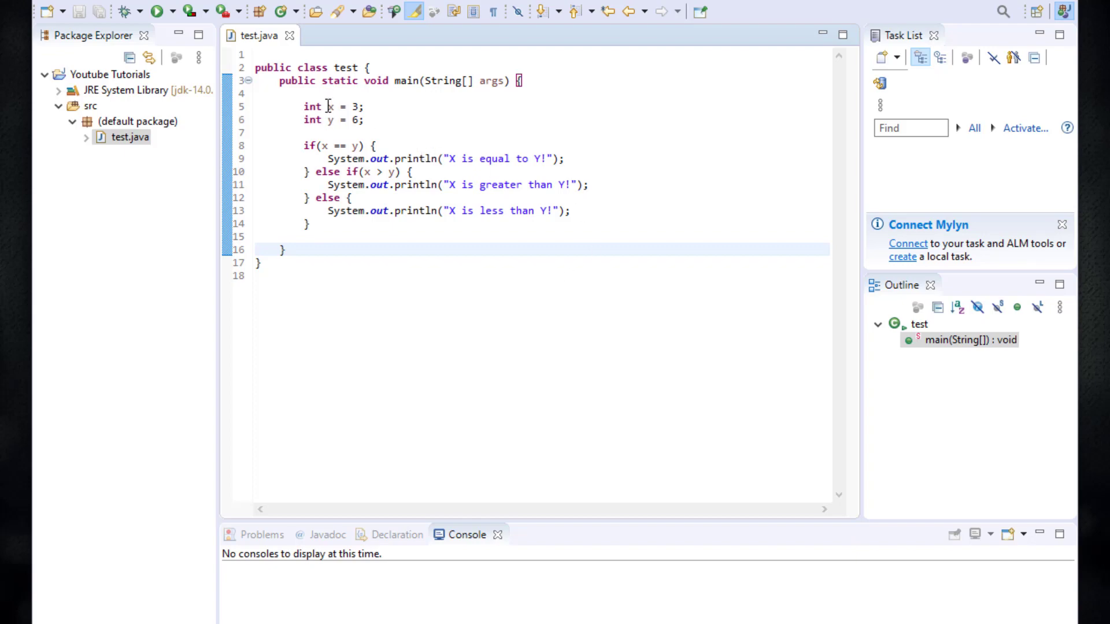
# Step: Point out variable x and the if condition x == y on line 8
pyautogui.click(330, 107)
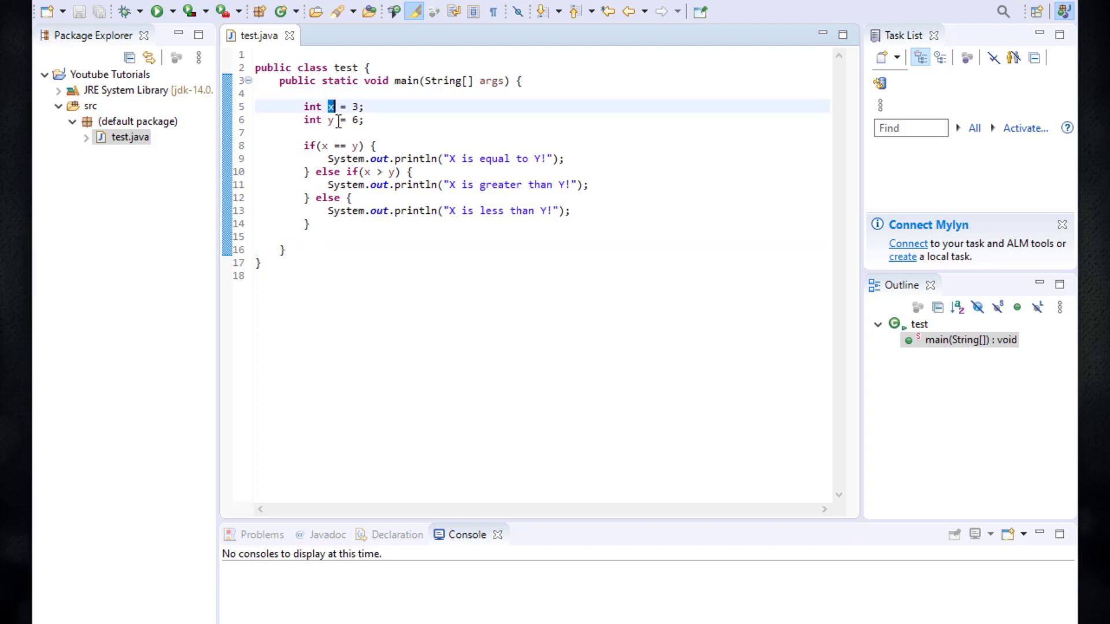
pyautogui.click(329, 106)
pyautogui.moveTo(304, 146); pyautogui.dragTo(322, 150)
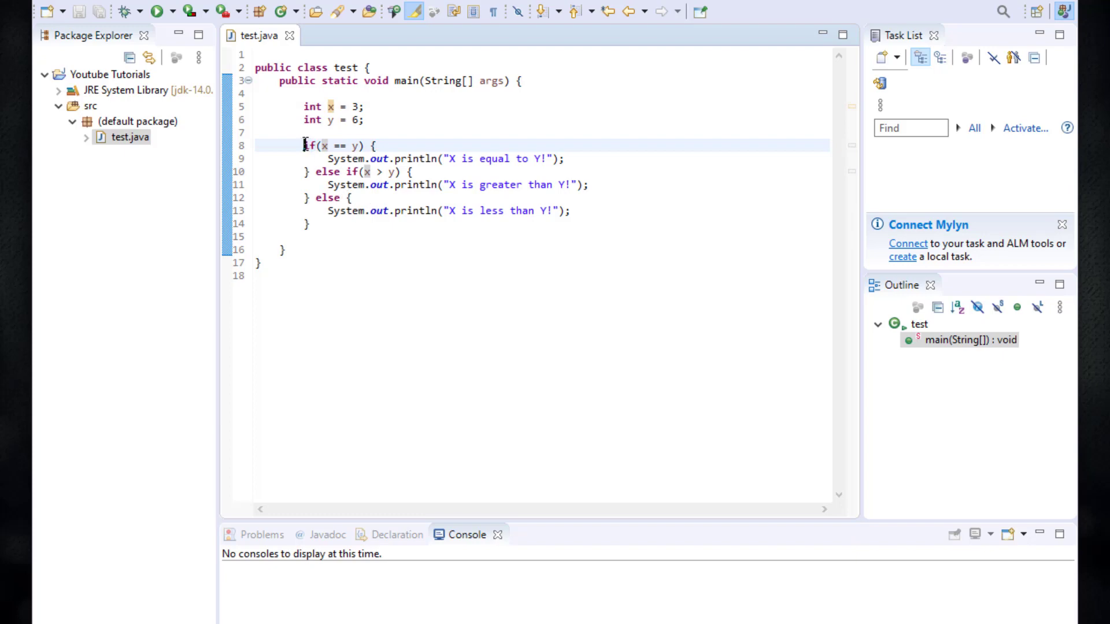
pyautogui.moveTo(321, 145); pyautogui.dragTo(357, 146)
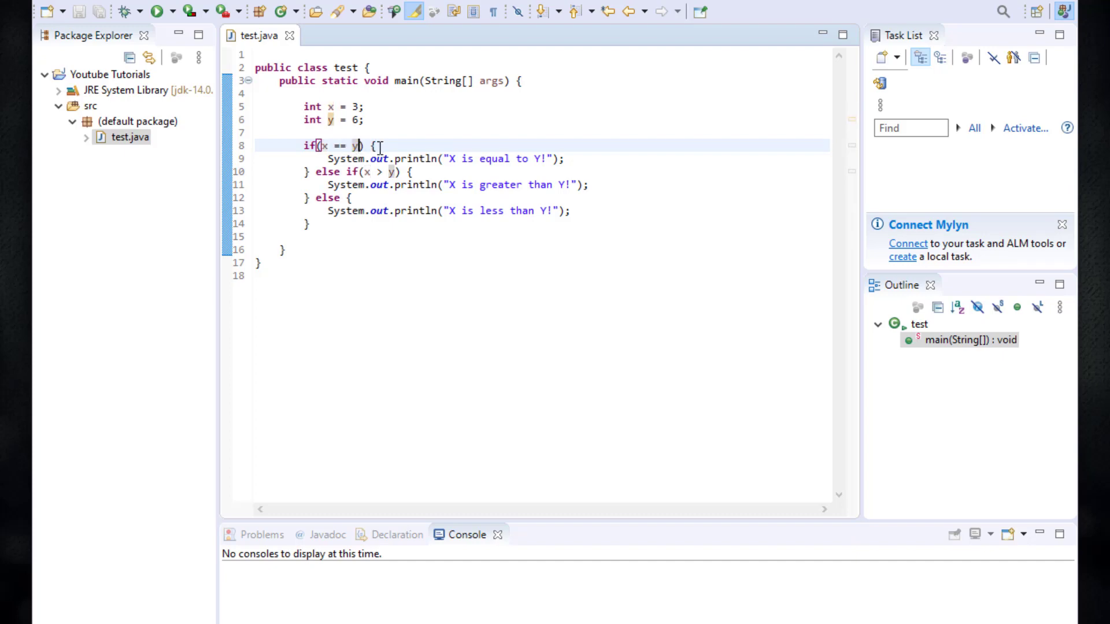
pyautogui.click(373, 144)
# Step: Highlight the equal-values print statement and the else-if condition x > y
pyautogui.click(308, 171)
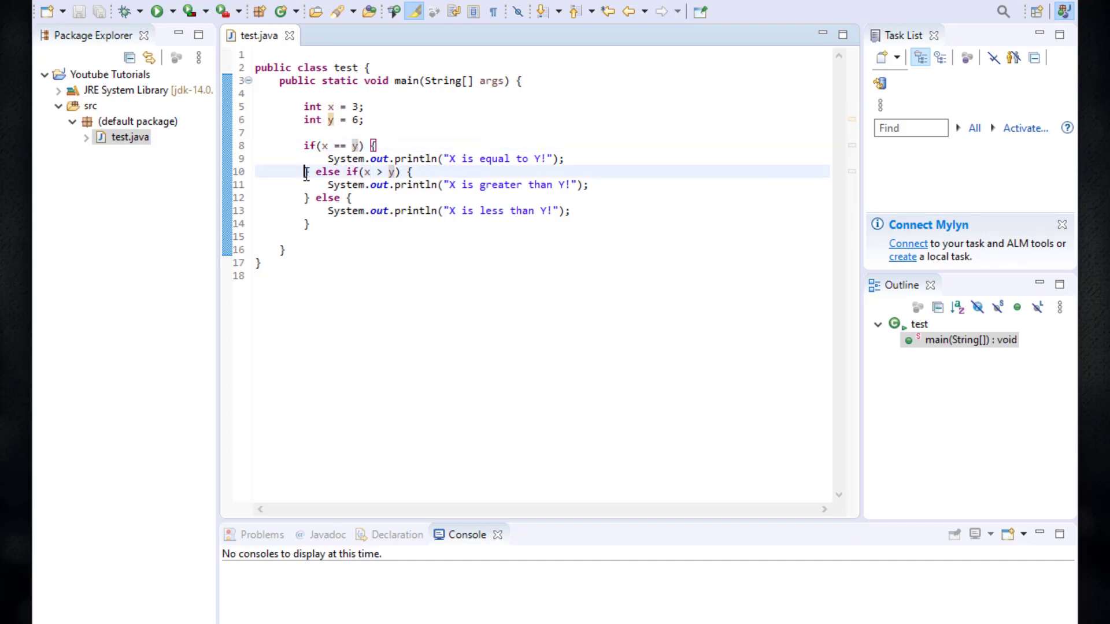
pyautogui.click(374, 145)
pyautogui.click(315, 172)
pyautogui.moveTo(327, 158); pyautogui.dragTo(564, 159)
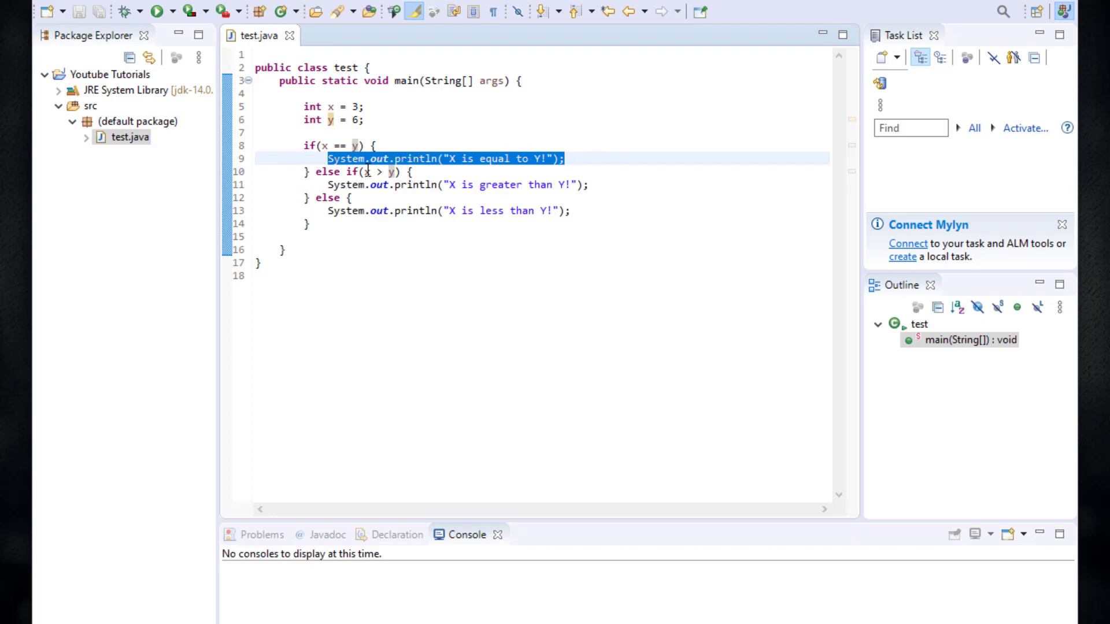
pyautogui.click(396, 171)
pyautogui.moveTo(395, 171); pyautogui.dragTo(364, 171)
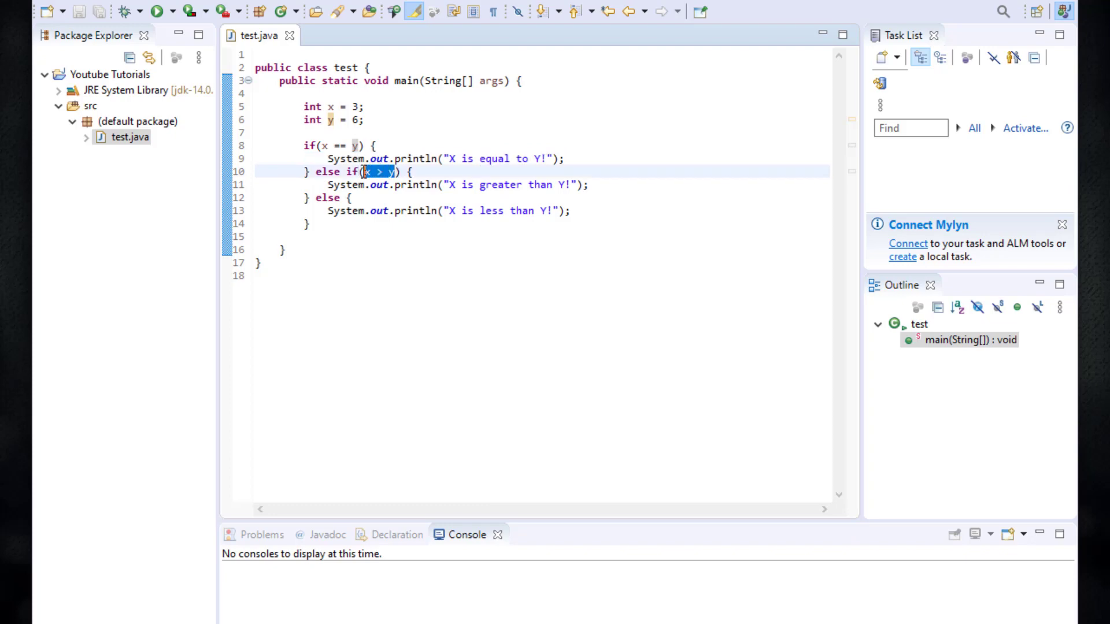
# Step: Highlight the line 11 print statement, the else keyword, and the line 13 print statement
pyautogui.click(326, 145)
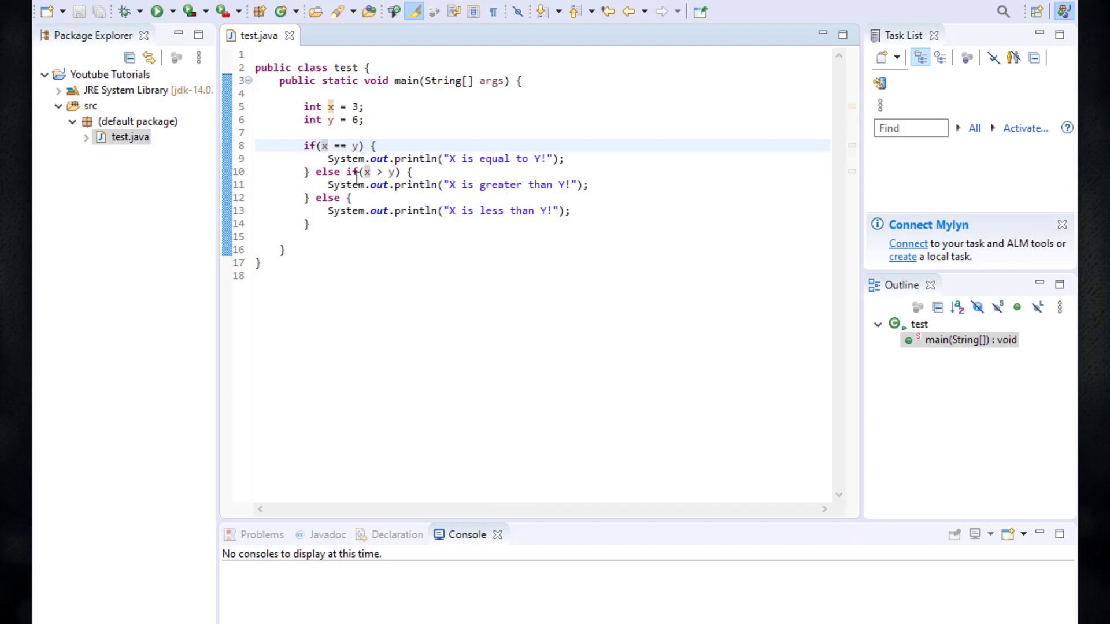
pyautogui.click(387, 171)
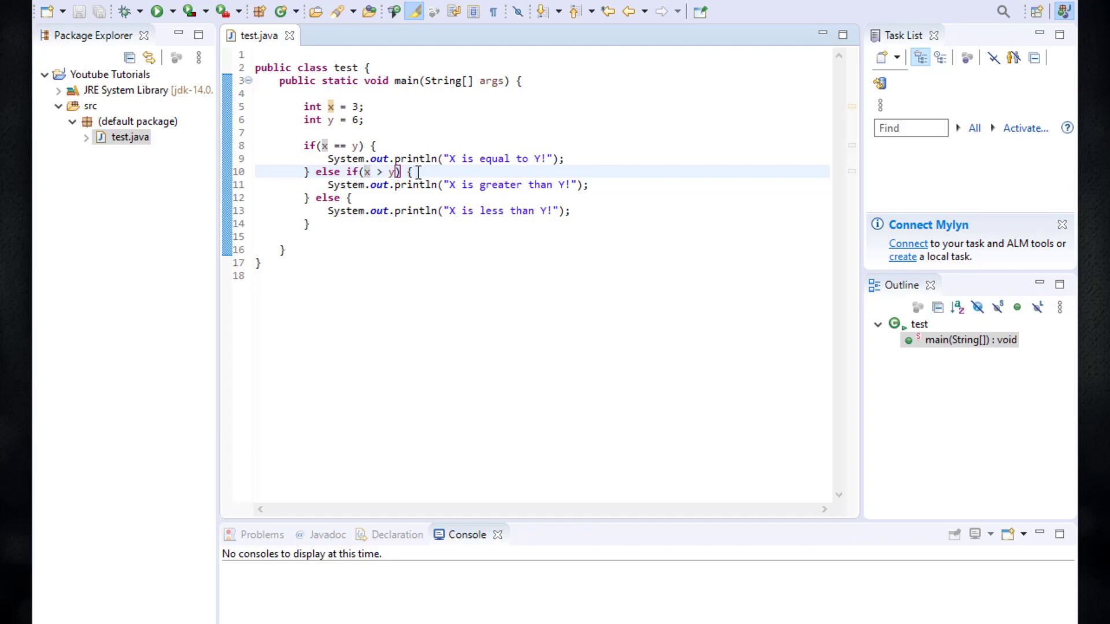
pyautogui.moveTo(328, 185); pyautogui.dragTo(597, 184)
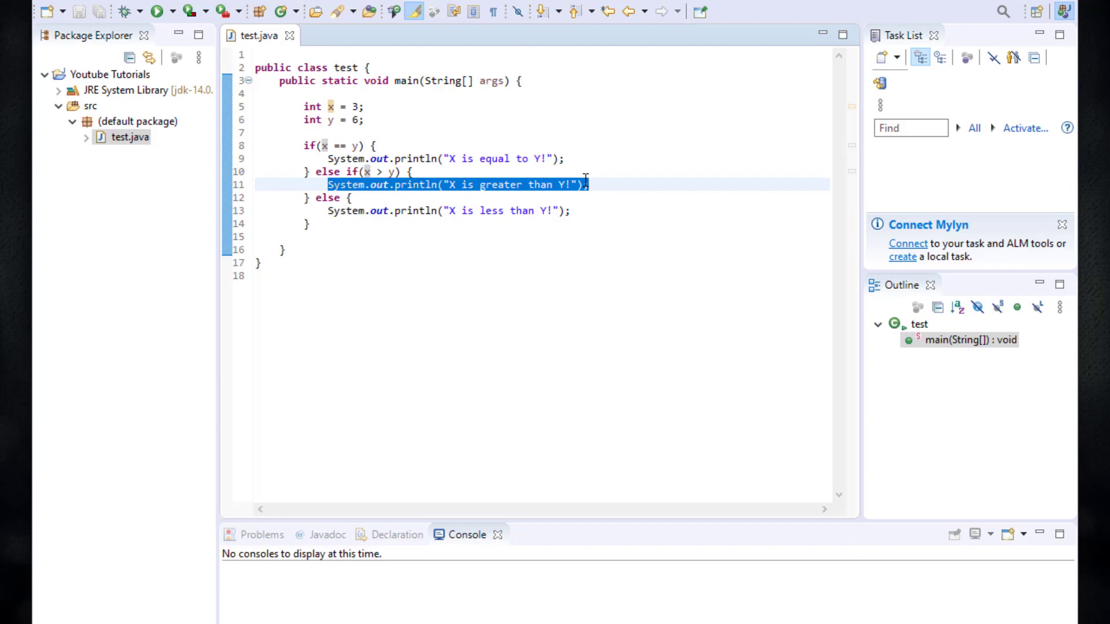
pyautogui.doubleClick(328, 199)
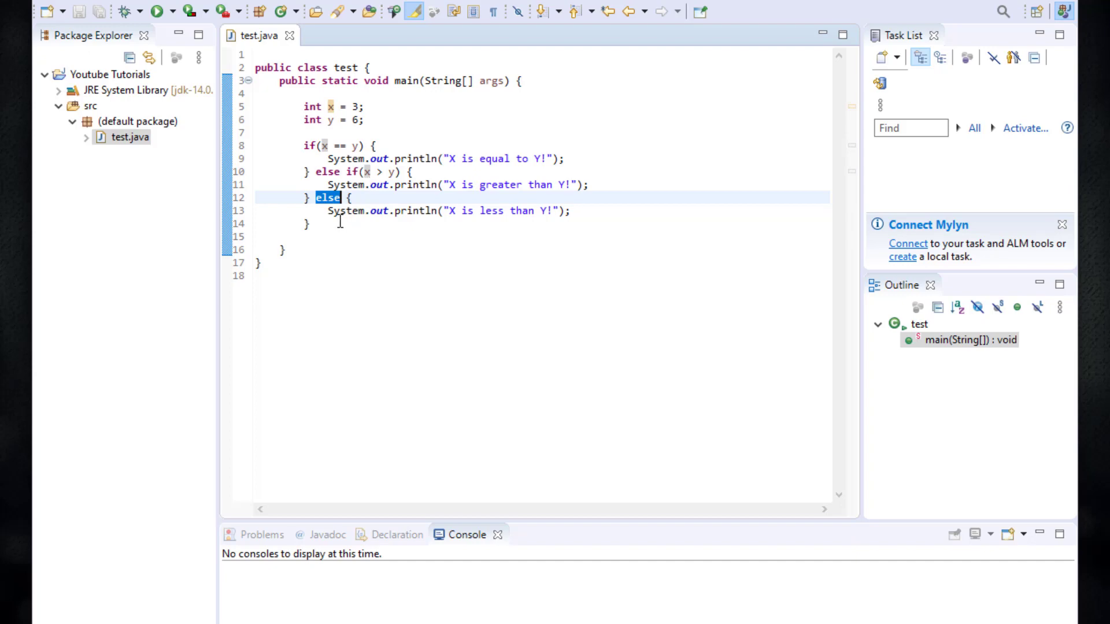
pyautogui.moveTo(328, 211); pyautogui.dragTo(571, 211)
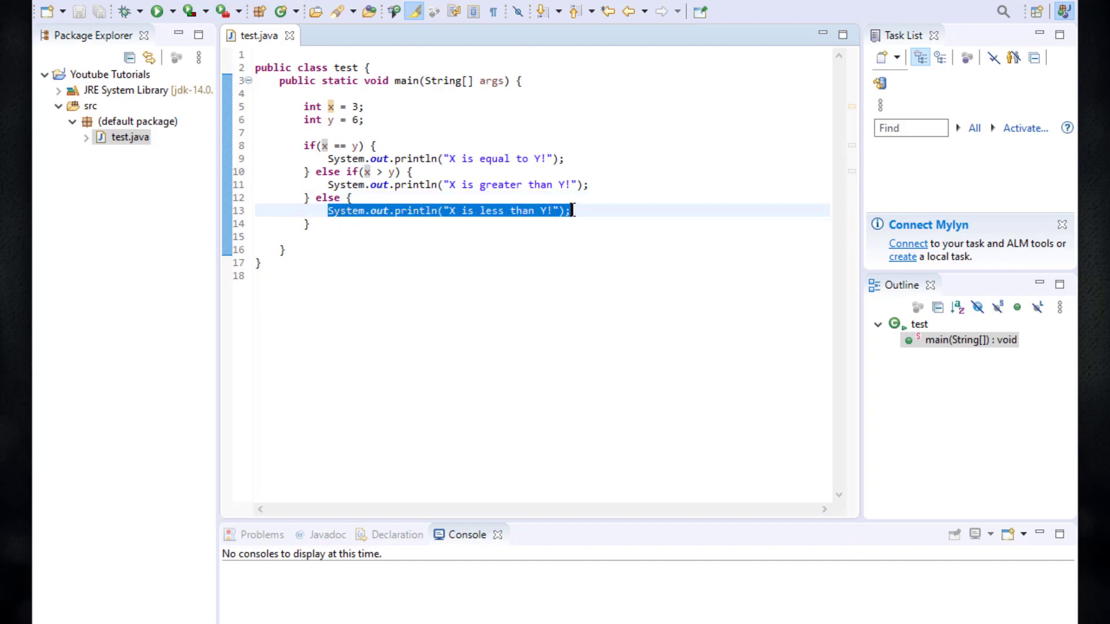
pyautogui.click(577, 211)
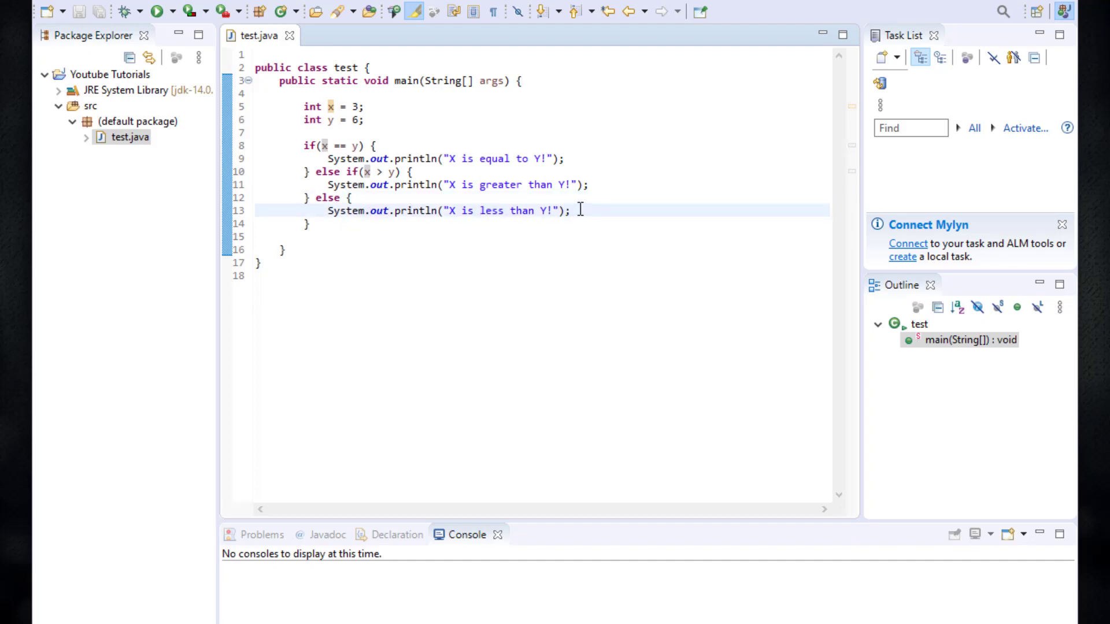
# Step: Select words in the first message string on line 9
pyautogui.click(442, 159)
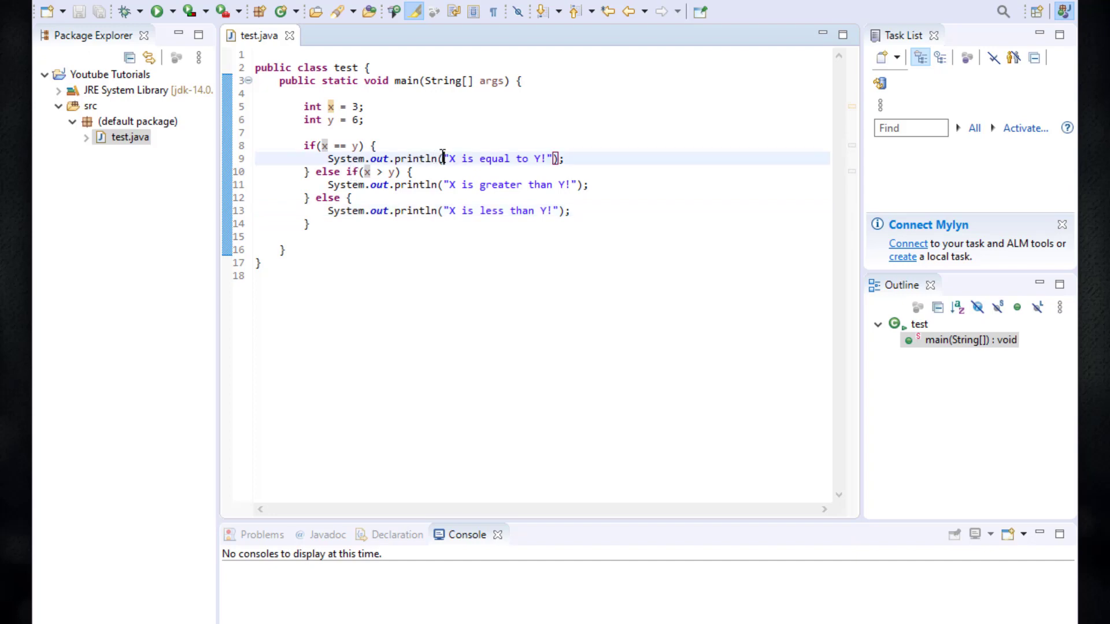
pyautogui.doubleClick(444, 159)
pyautogui.doubleClick(476, 185)
pyautogui.click(466, 159)
pyautogui.doubleClick(466, 159)
pyautogui.click(355, 223)
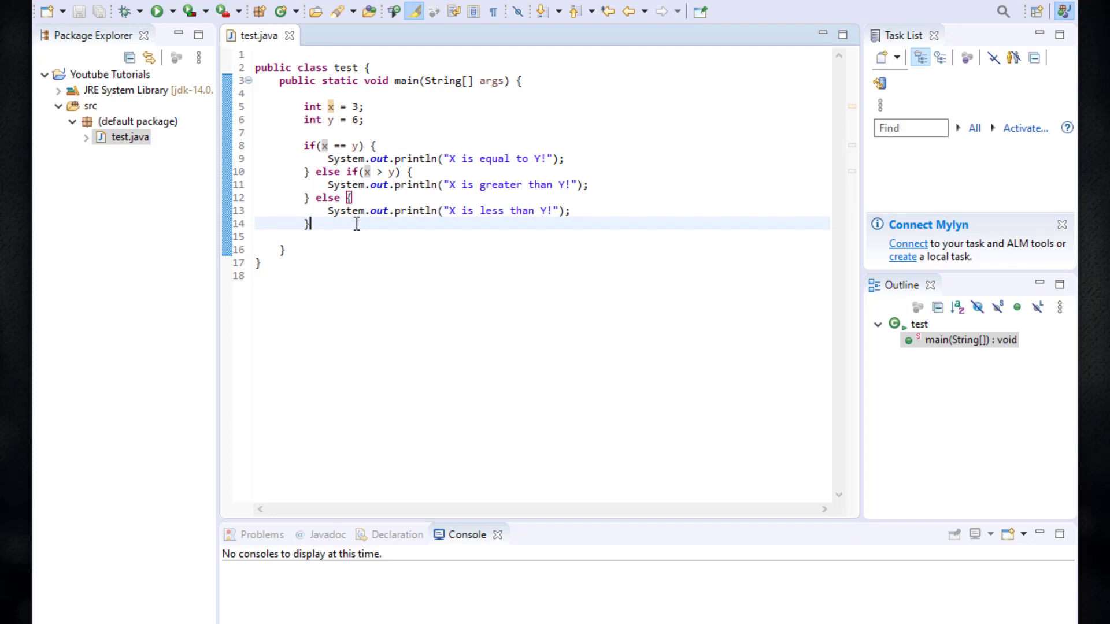
# Step: Revisit the x == y condition, the 'X is equal to Y' message, and x > y
pyautogui.moveTo(360, 145); pyautogui.dragTo(323, 145)
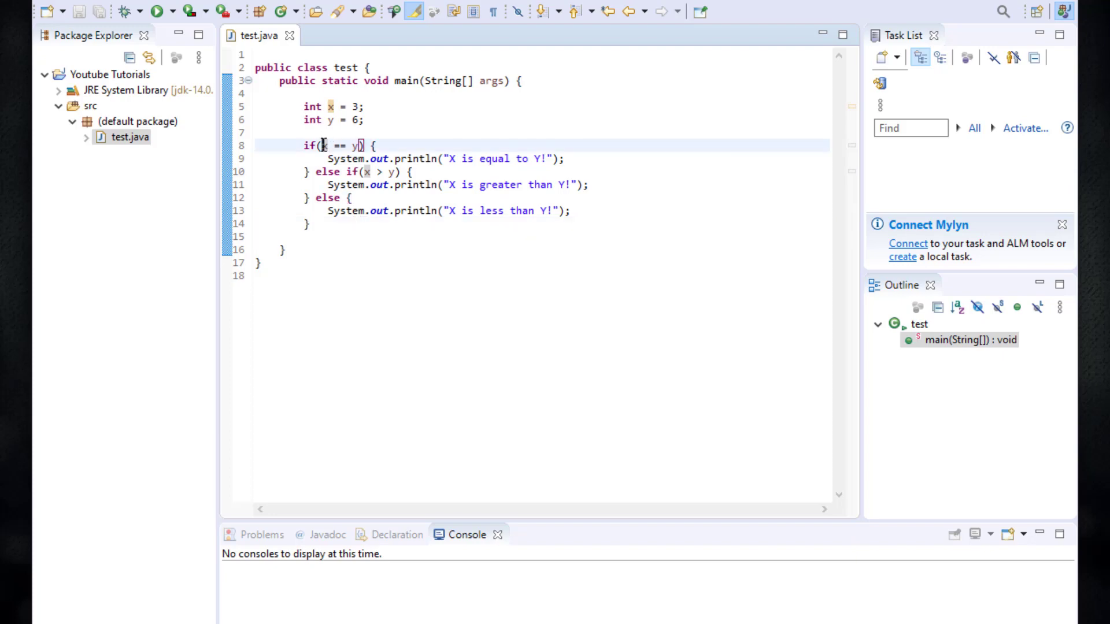
pyautogui.click(338, 144)
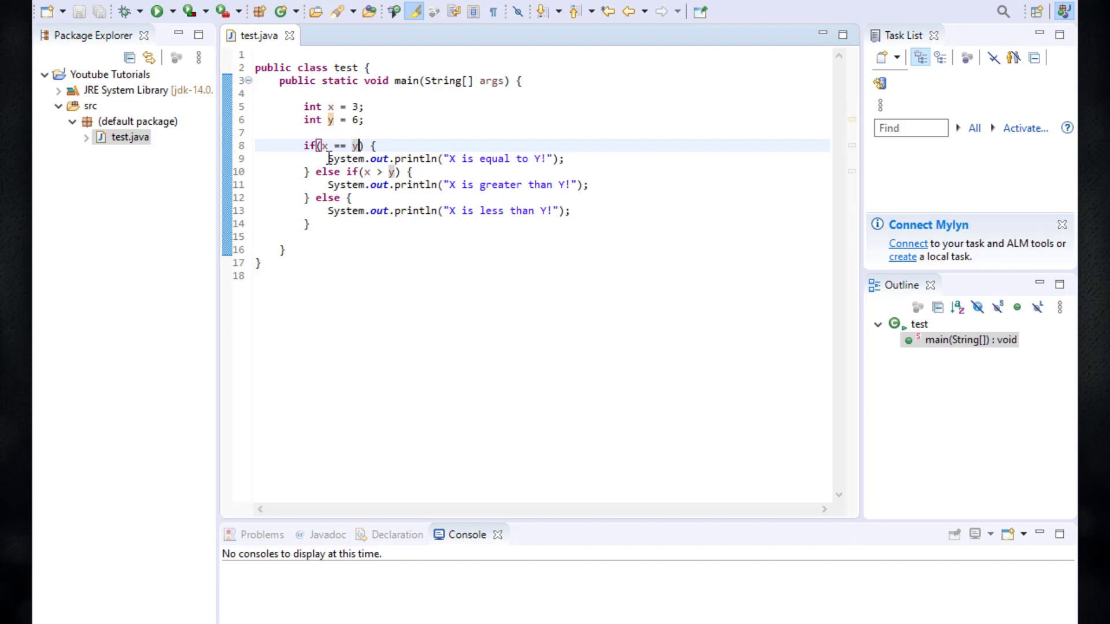
pyautogui.moveTo(328, 158); pyautogui.dragTo(541, 159)
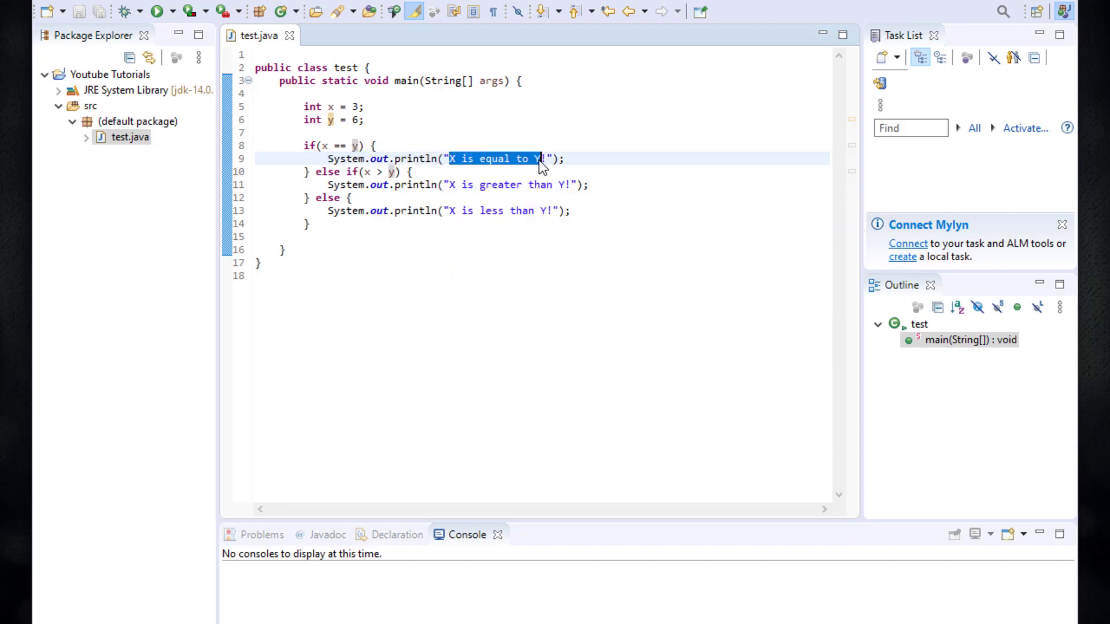
pyautogui.click(366, 172)
pyautogui.moveTo(366, 171); pyautogui.dragTo(396, 172)
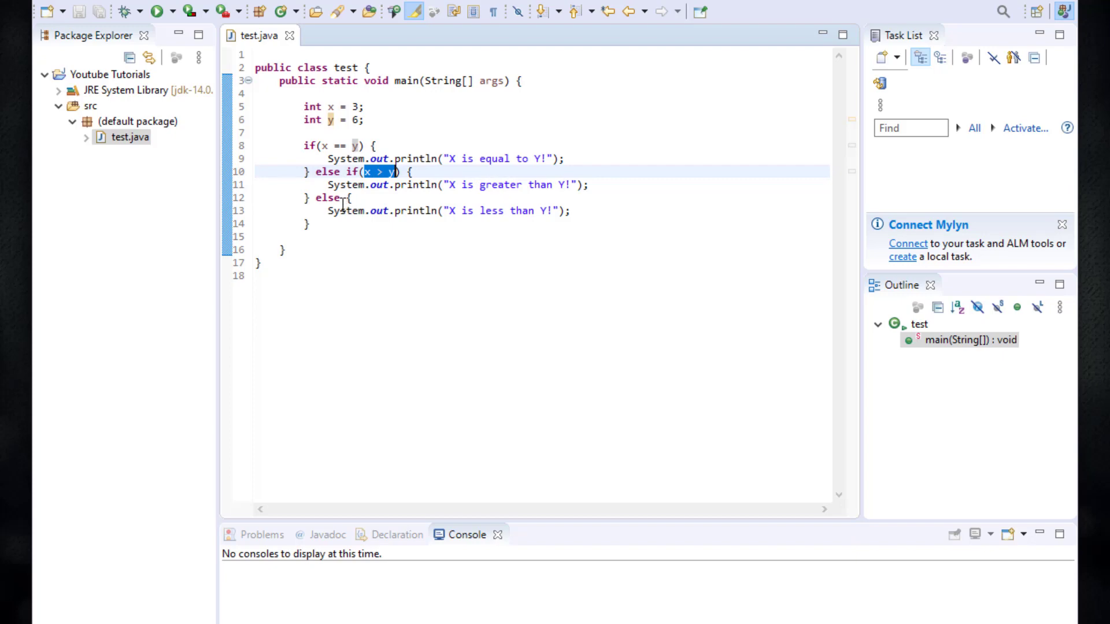
pyautogui.click(336, 145)
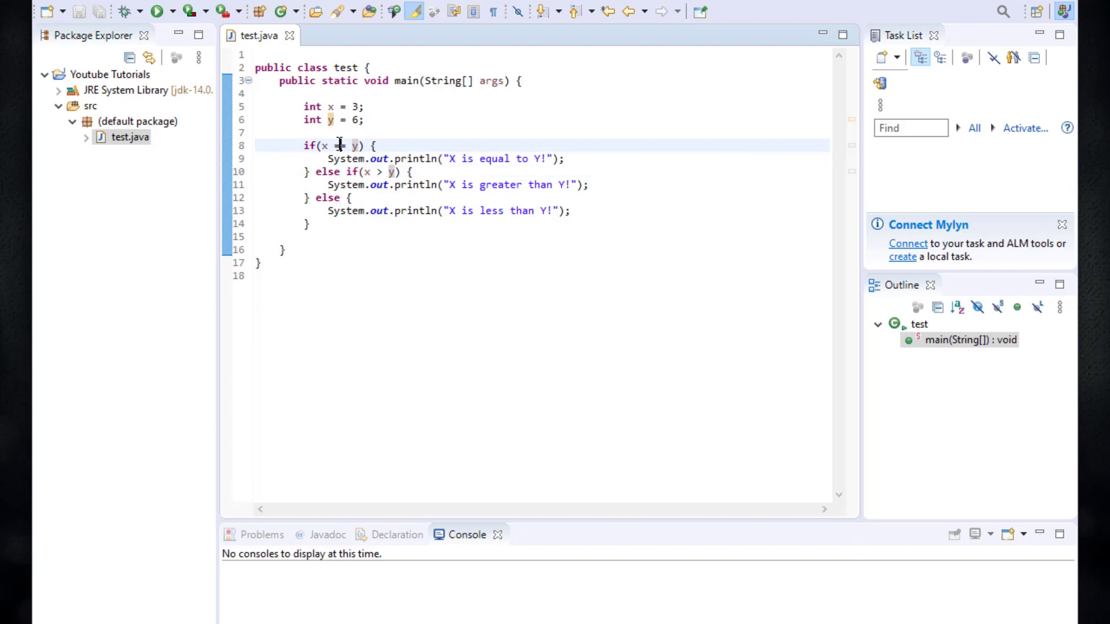
pyautogui.moveTo(394, 171); pyautogui.dragTo(364, 171)
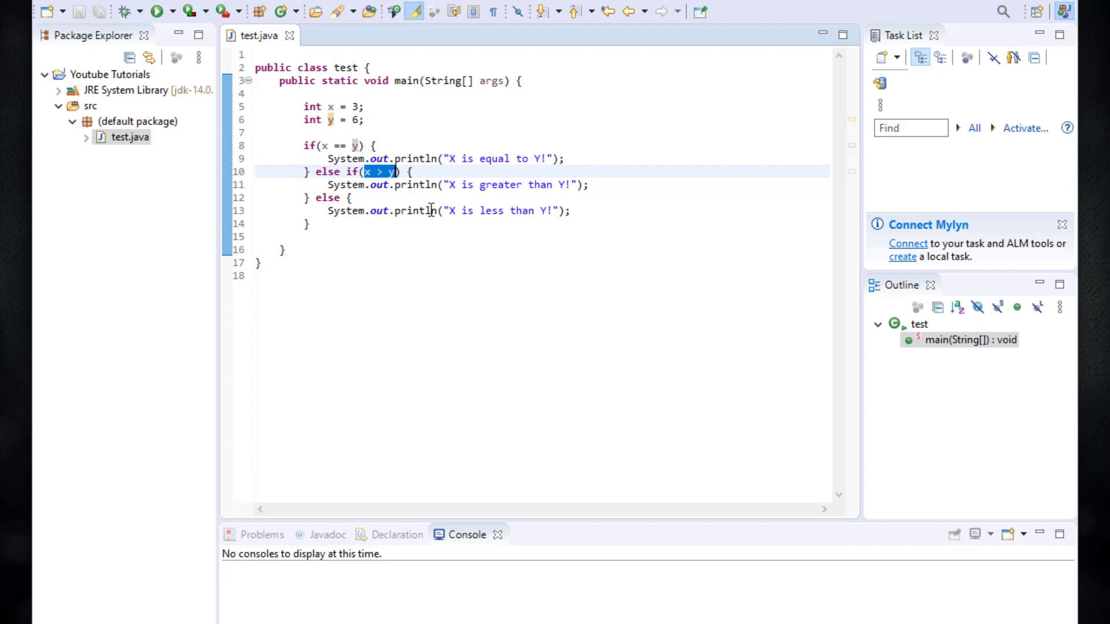
pyautogui.click(451, 211)
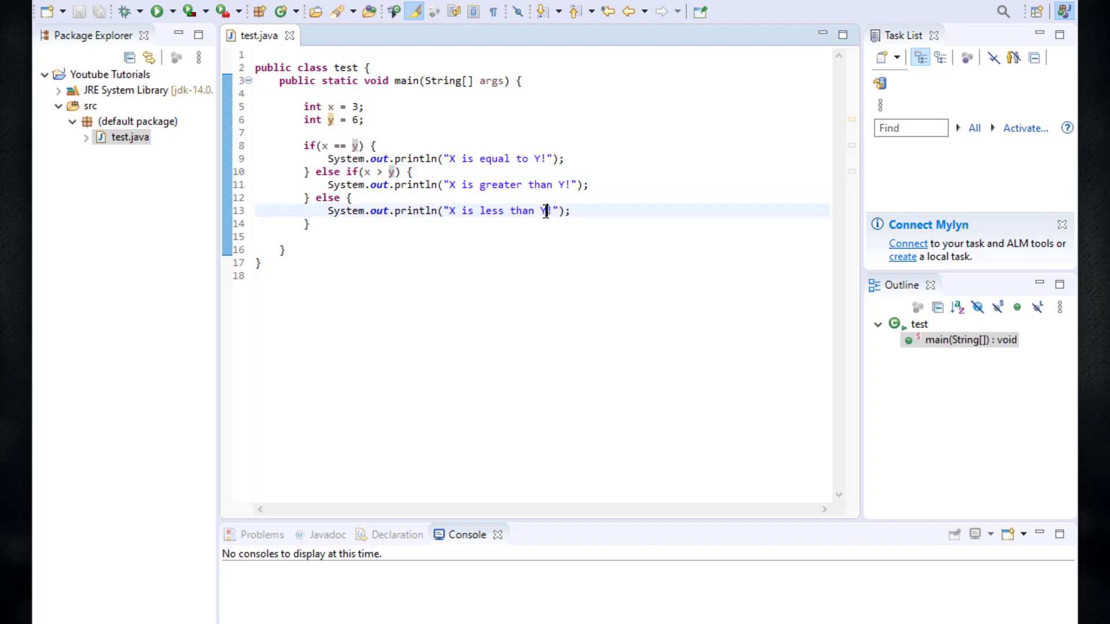
pyautogui.click(582, 249)
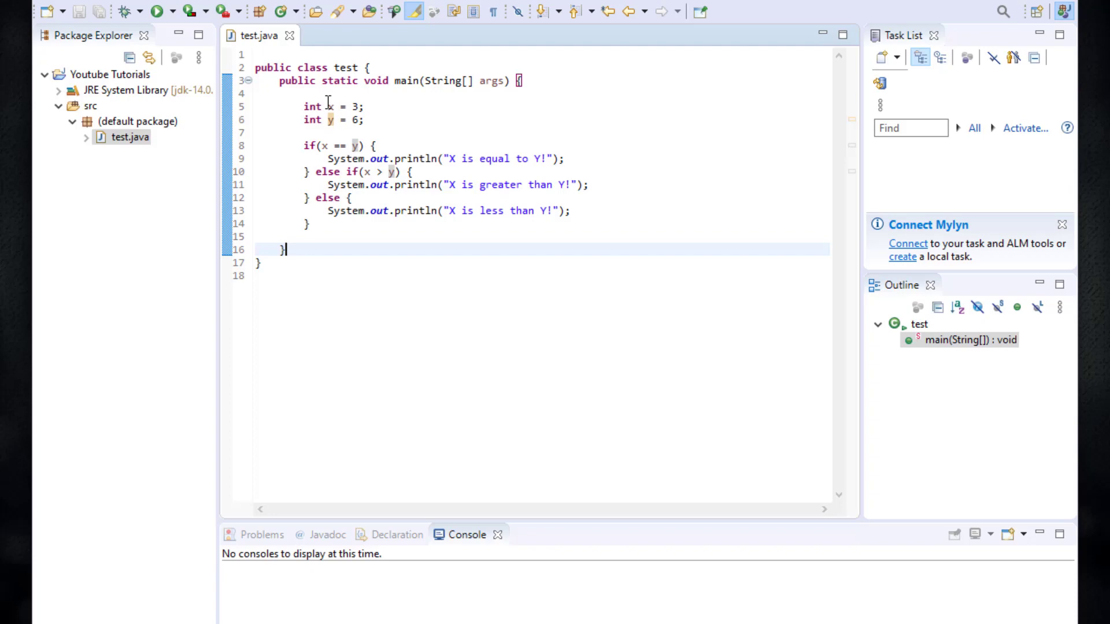
# Step: Highlight the 'X is less than Y' message, then run test.java and check the console
pyautogui.moveTo(328, 211); pyautogui.dragTo(567, 213)
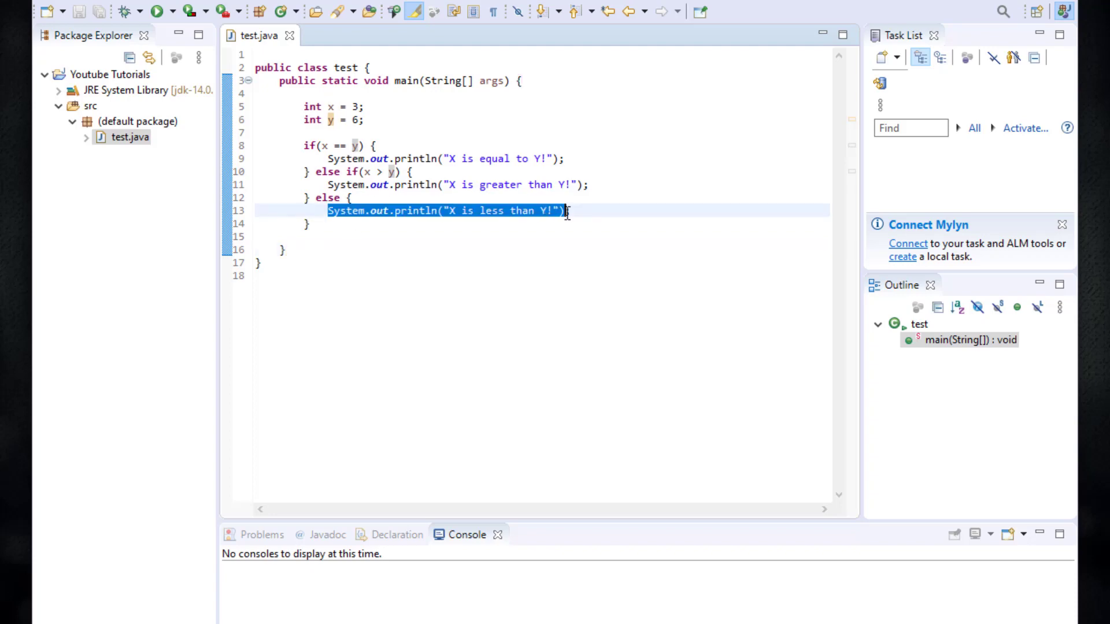
pyautogui.click(449, 208)
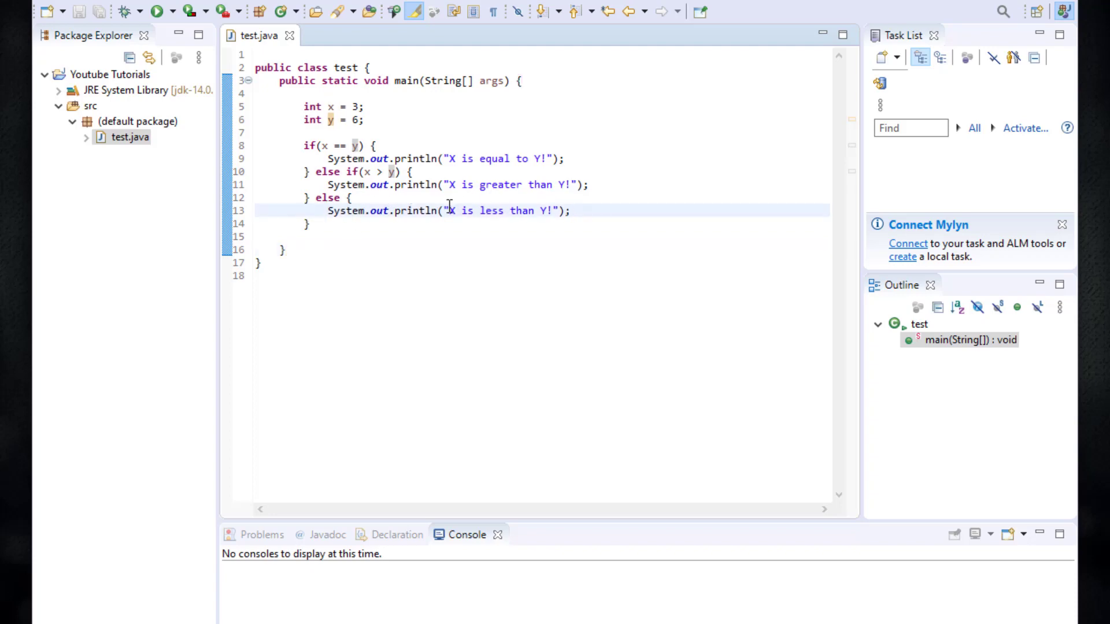
pyautogui.moveTo(449, 211); pyautogui.dragTo(546, 211)
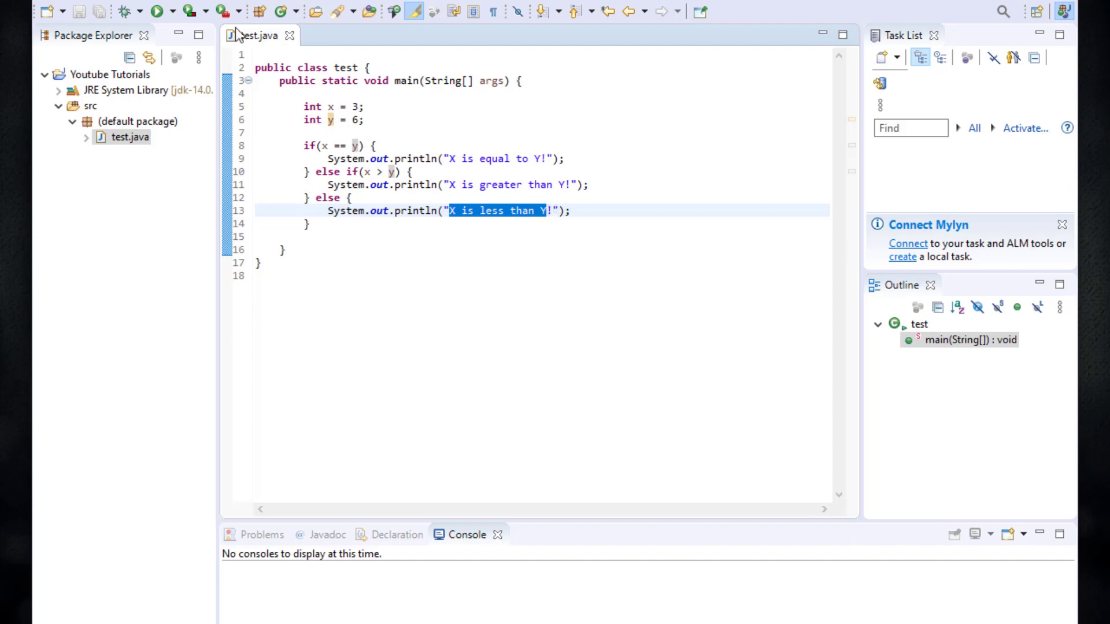
pyautogui.click(157, 11)
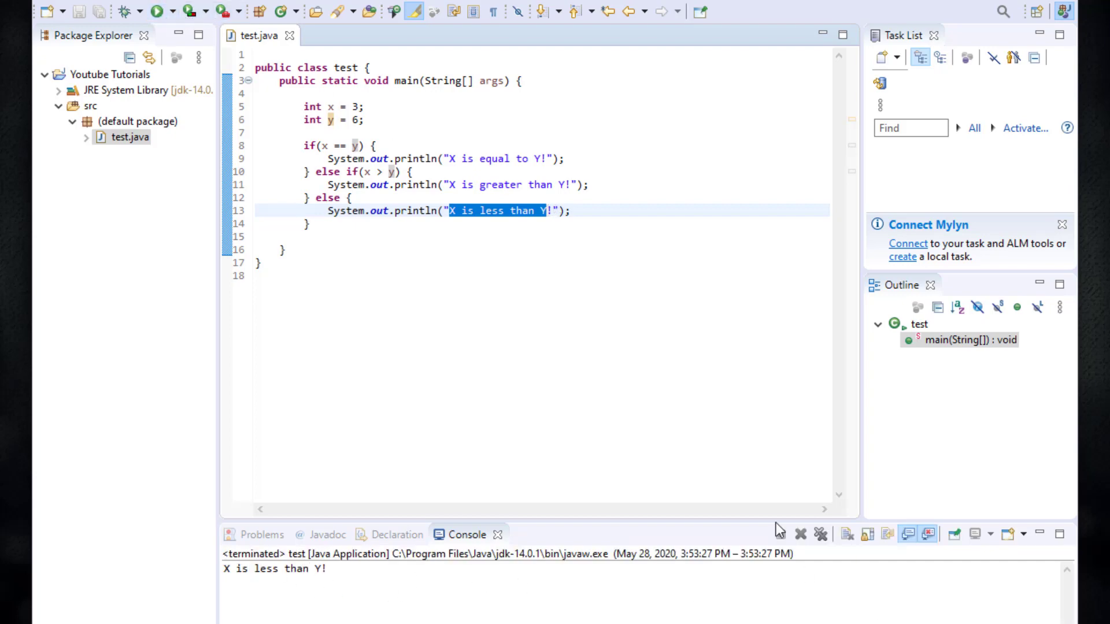
pyautogui.click(753, 419)
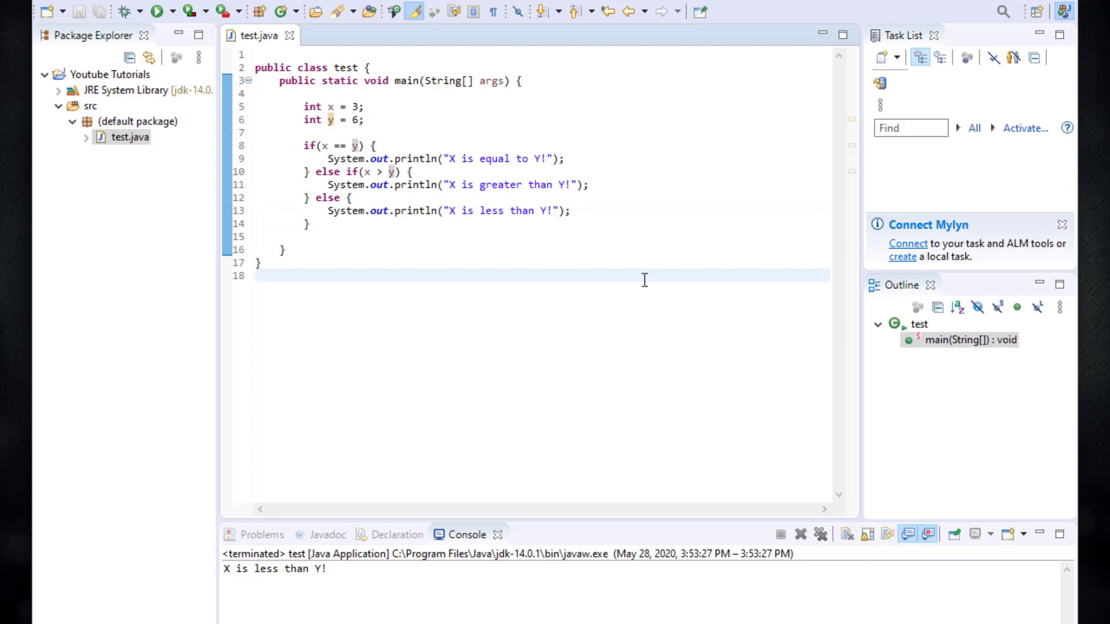